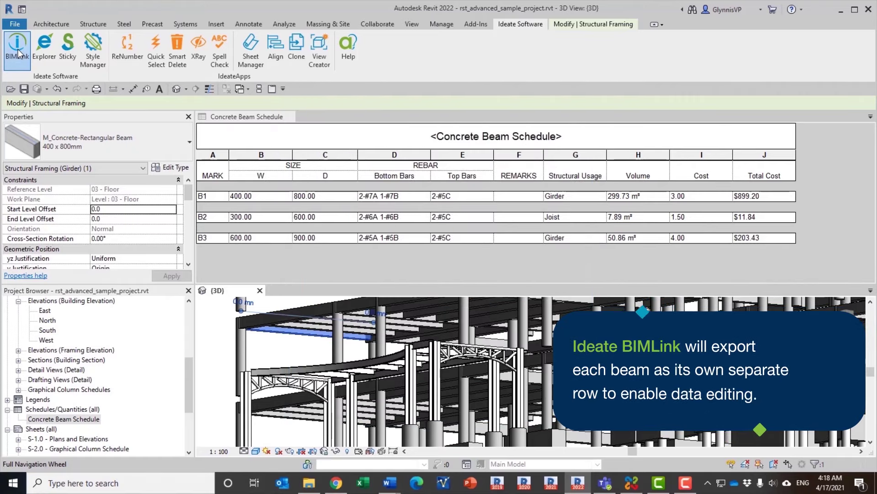
- Create an instance link in Ideate BIMLink based on the Concrete Beam Schedule
{"action": "left_click", "coordinate": [17, 52]}
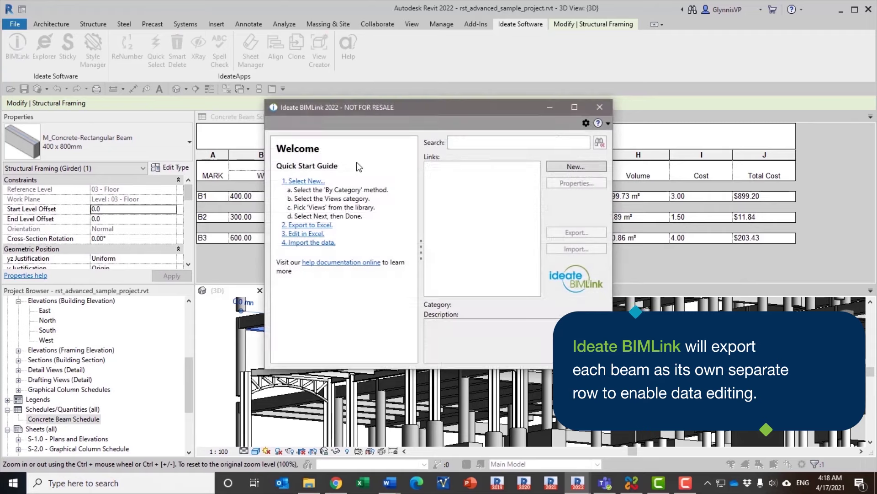
{"action": "left_click", "coordinate": [557, 166]}
{"action": "left_click", "coordinate": [284, 177]}
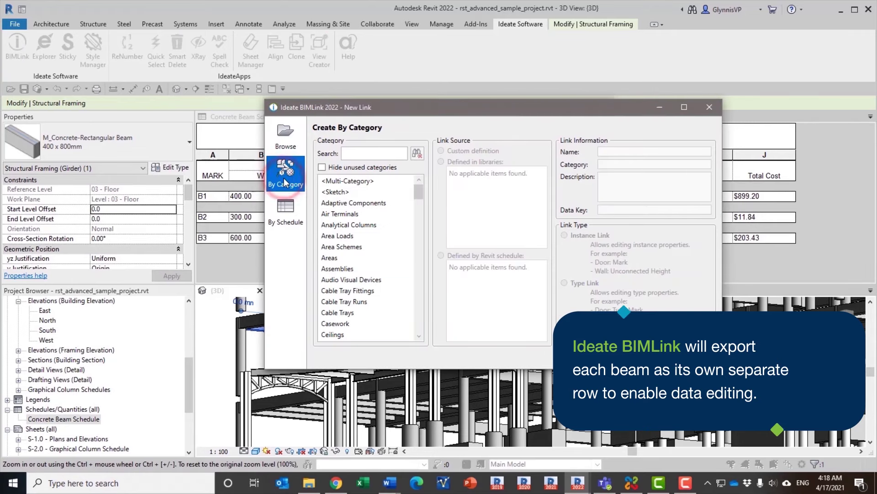
{"action": "left_click", "coordinate": [284, 210]}
{"action": "left_click", "coordinate": [332, 181]}
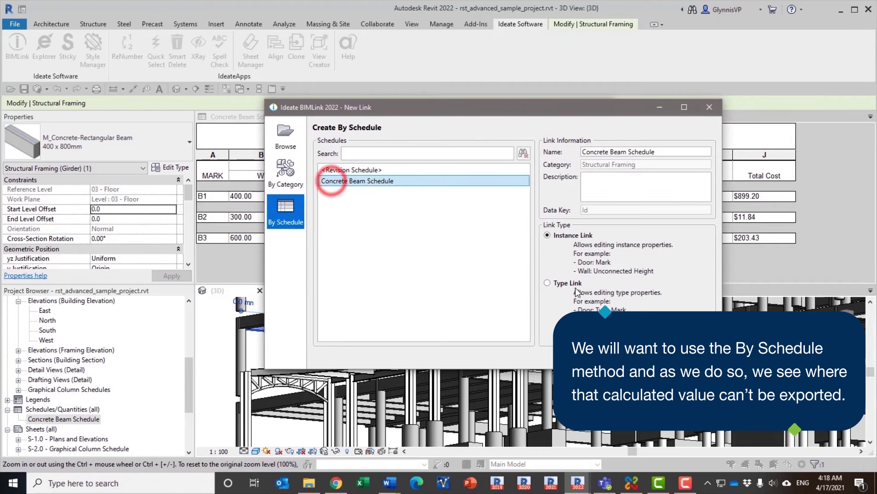
{"action": "left_click", "coordinate": [640, 357]}
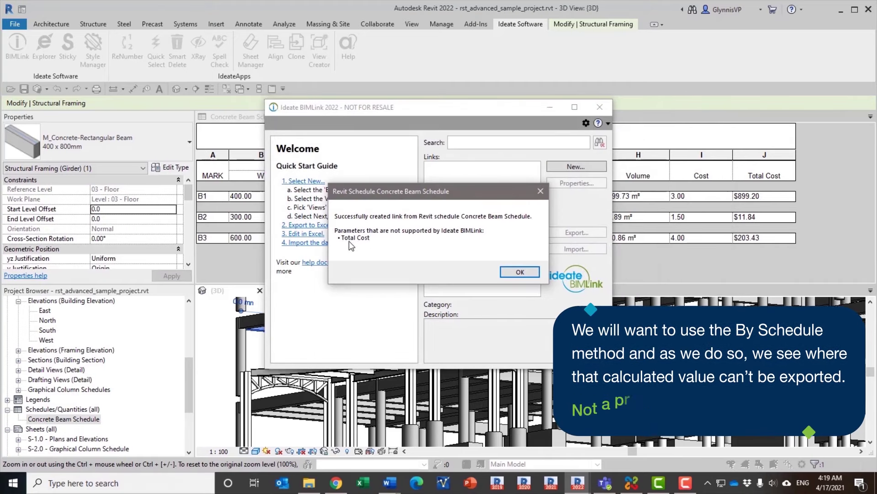
{"action": "left_click", "coordinate": [520, 271]}
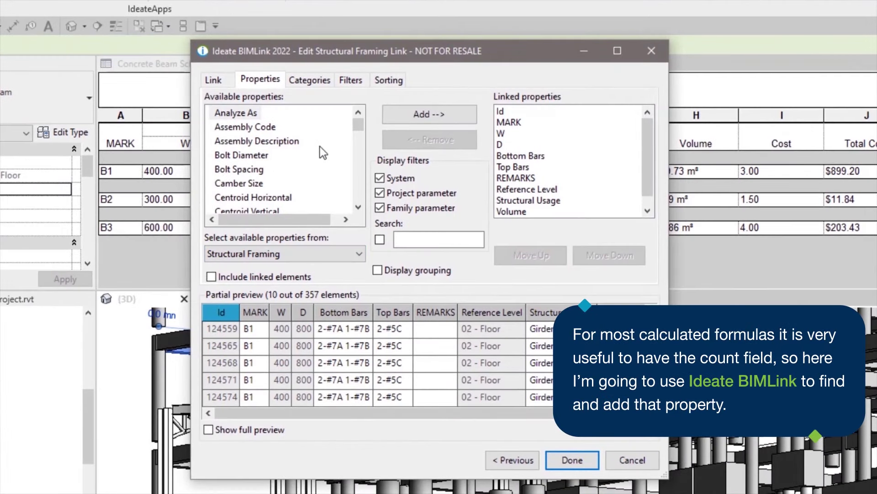
- Add the Count property after Structural Usage in the link's properties and export the Concrete Beam Schedule link to Excel
{"action": "left_click", "coordinate": [400, 239]}
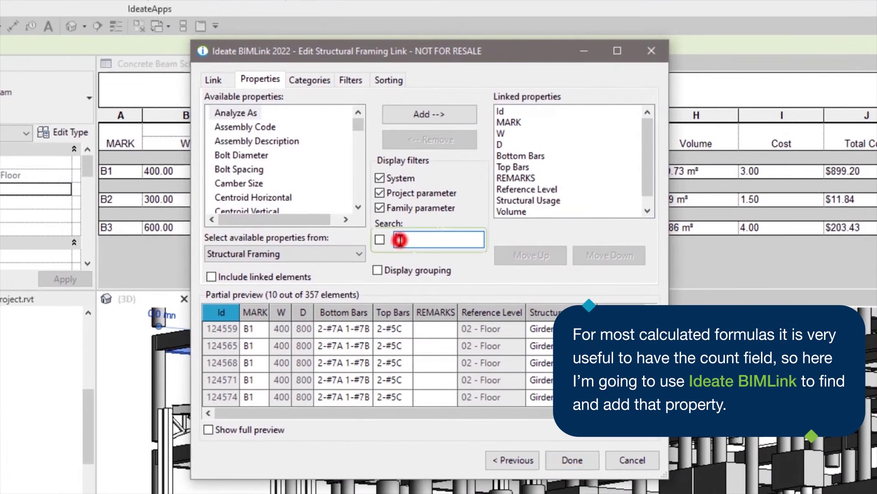
{"action": "type", "text": "count"}
{"action": "left_click", "coordinate": [266, 113]}
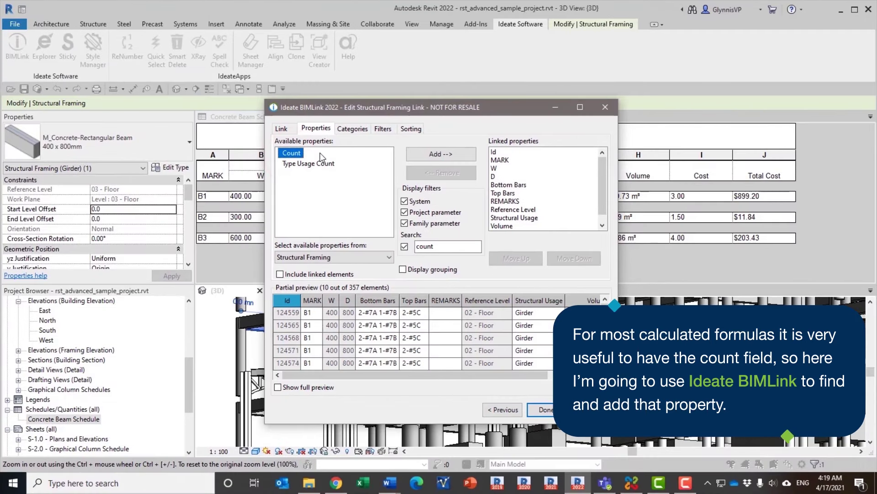
{"action": "left_click", "coordinate": [501, 218]}
{"action": "left_click", "coordinate": [441, 154]}
{"action": "left_click", "coordinate": [547, 410]}
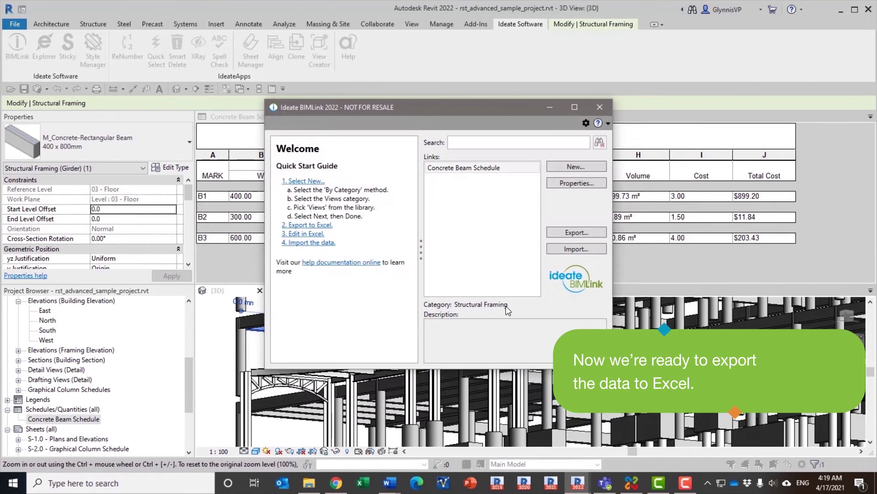
{"action": "left_click", "coordinate": [556, 231]}
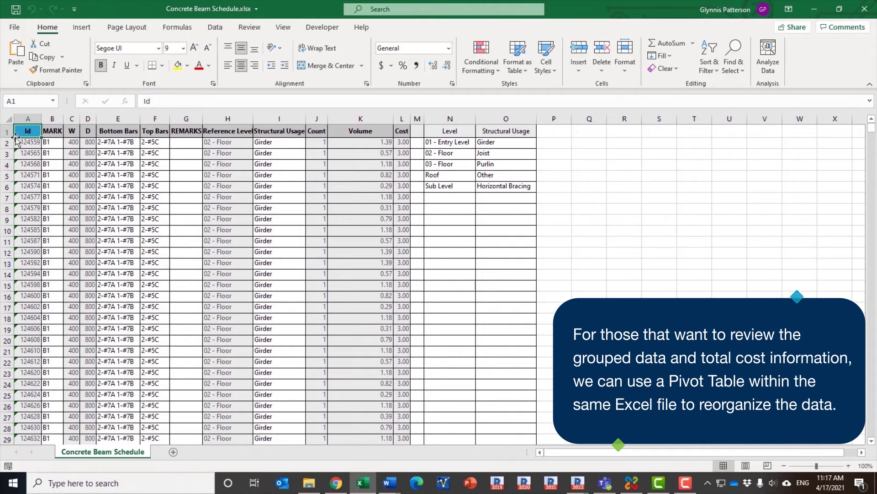
- In the exported Excel workbook, create a PivotTable on a new worksheet from 'Concrete Beam Schedule'!$A:$O
{"action": "left_click", "coordinate": [81, 27]}
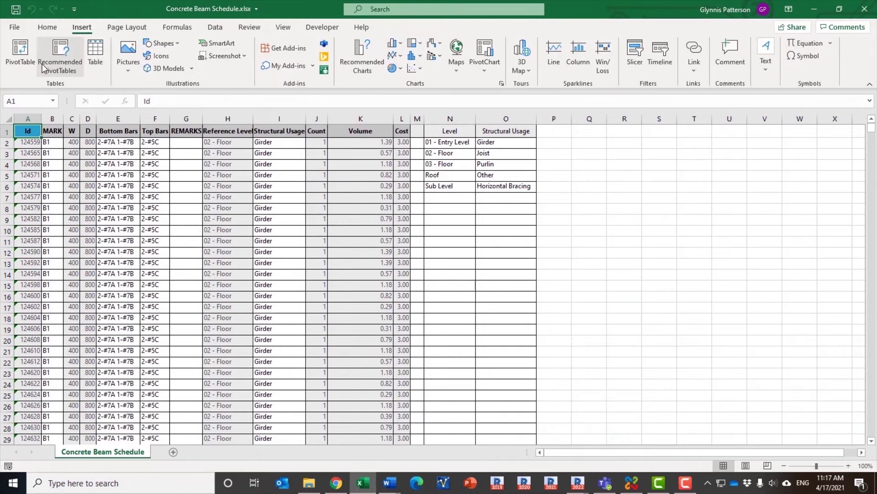
{"action": "left_click", "coordinate": [20, 53]}
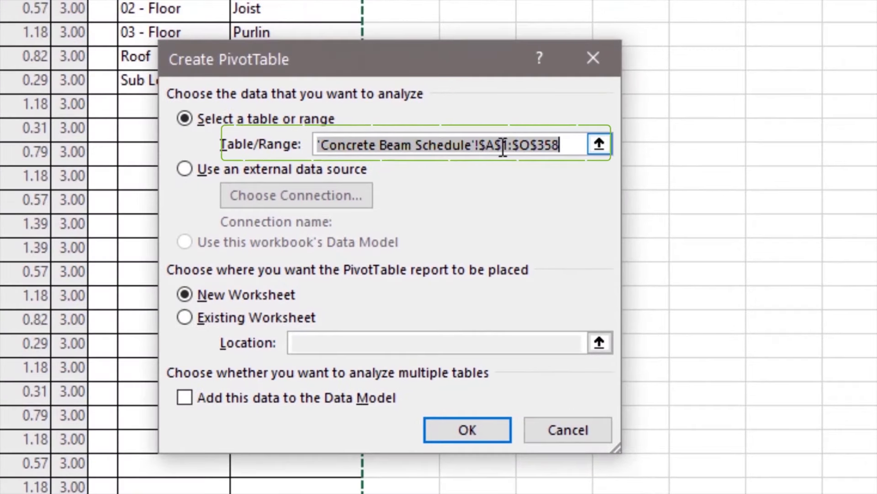
{"action": "left_click", "coordinate": [502, 147]}
{"action": "key", "text": "BackSpace"}
{"action": "key", "text": "BackSpace"}
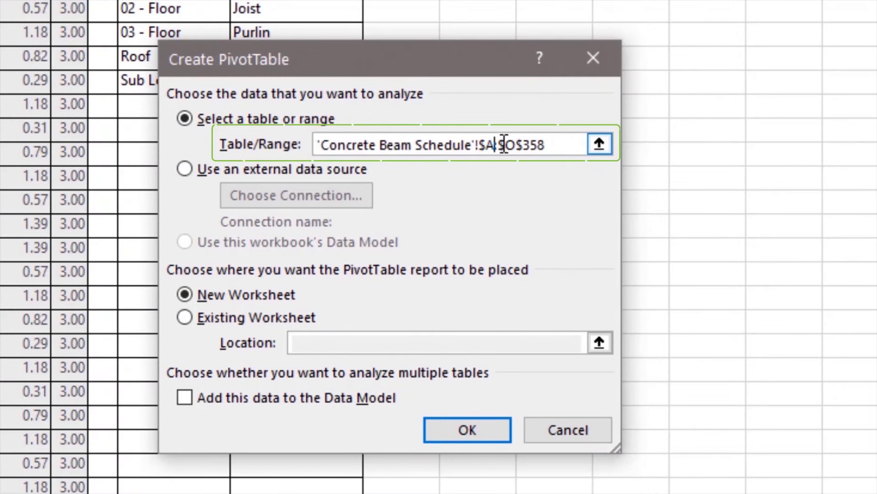
{"action": "key", "text": "Delete"}
{"action": "key", "text": "Delete"}
{"action": "key", "text": "Delete"}
{"action": "key", "text": "Delete"}
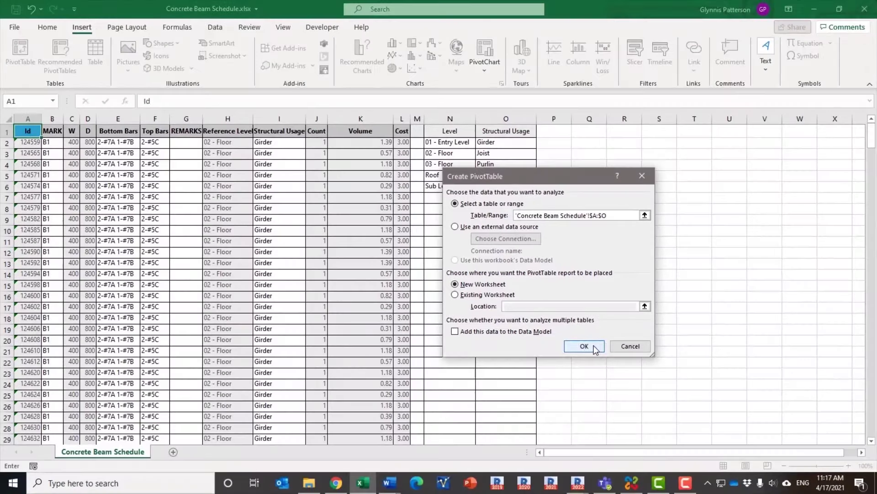
{"action": "left_click", "coordinate": [578, 360]}
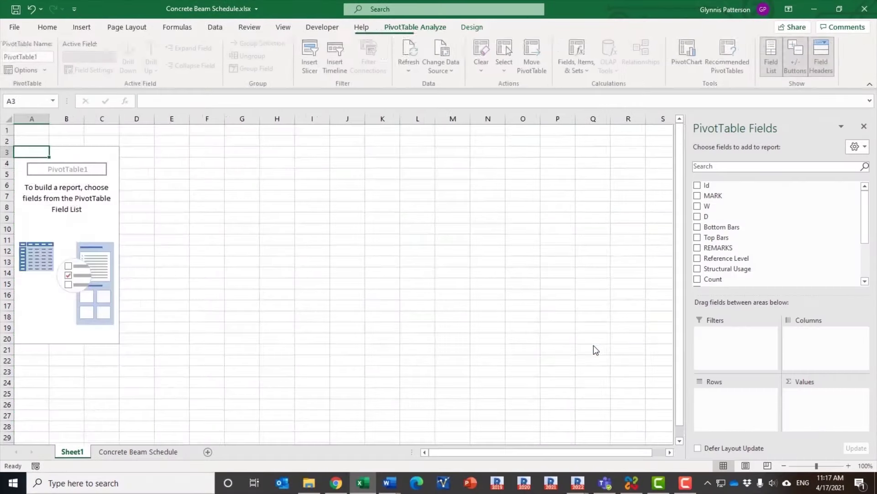
- Add MARK as the PivotTable's row field and Volume as a summed value
{"action": "left_click", "coordinate": [700, 194]}
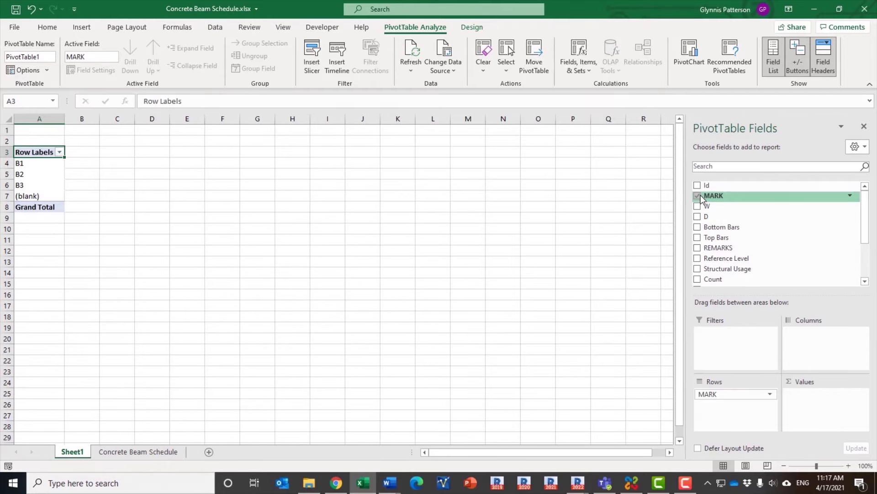
{"action": "left_click_drag", "start_coordinate": [869, 230], "coordinate": [869, 264]}
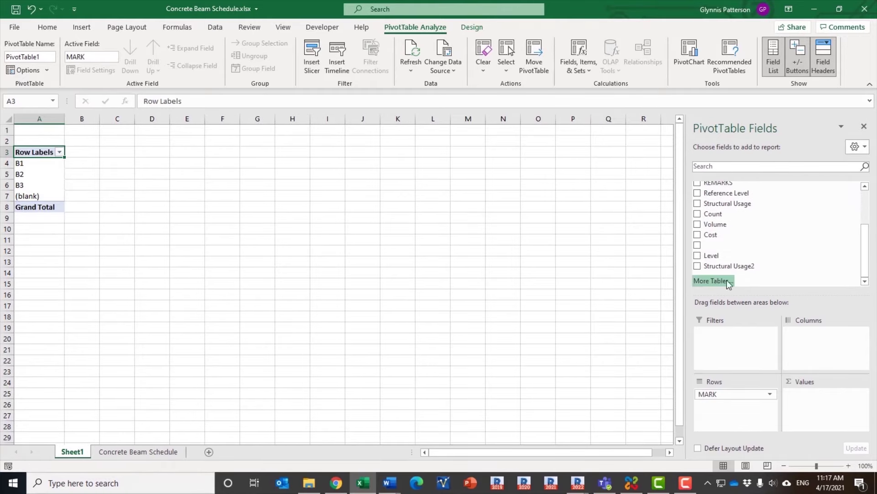
{"action": "left_click", "coordinate": [698, 225]}
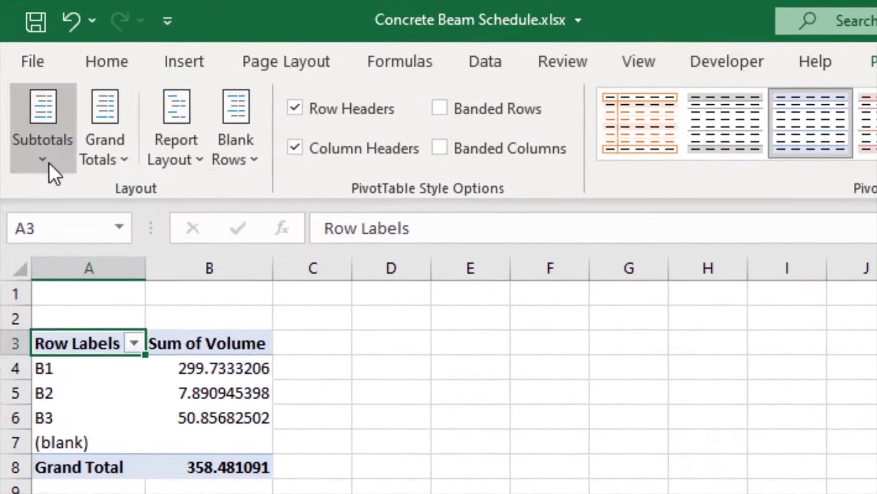
- Lay out the PivotTable in tabular form without subtotals or grand totals
{"action": "left_click", "coordinate": [47, 165]}
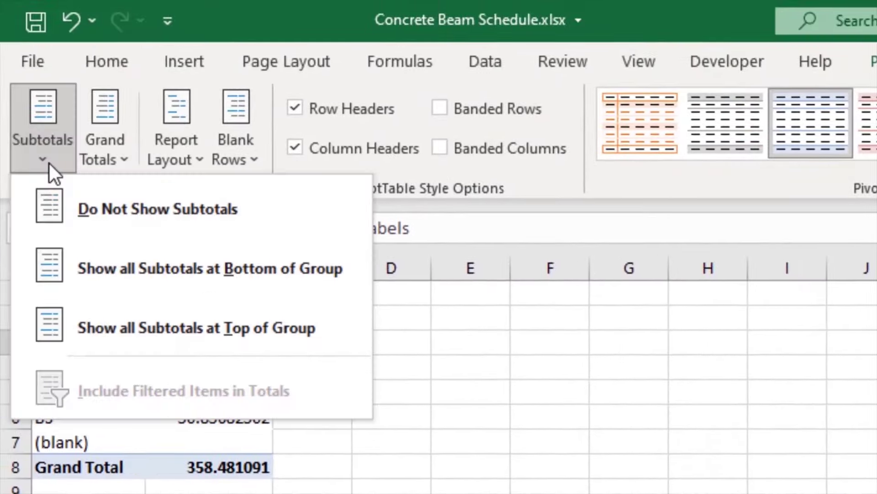
{"action": "left_click", "coordinate": [88, 209]}
{"action": "left_click", "coordinate": [121, 162]}
{"action": "left_click", "coordinate": [142, 209]}
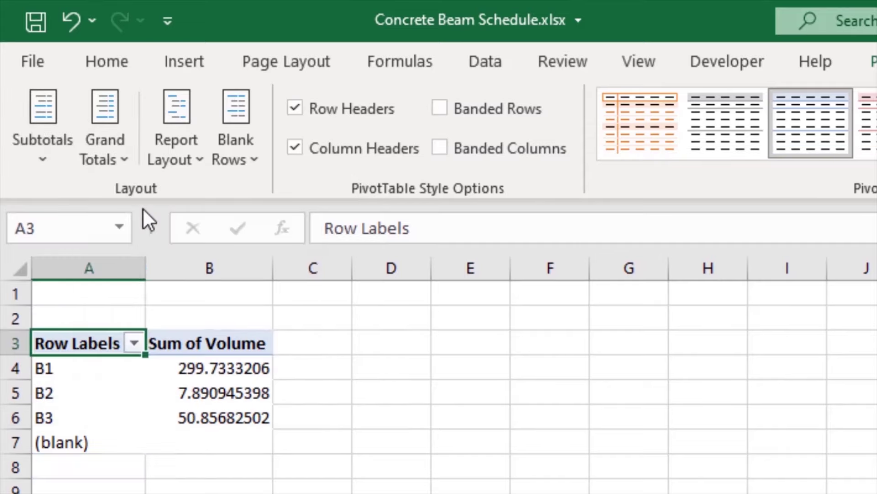
{"action": "left_click", "coordinate": [198, 162]}
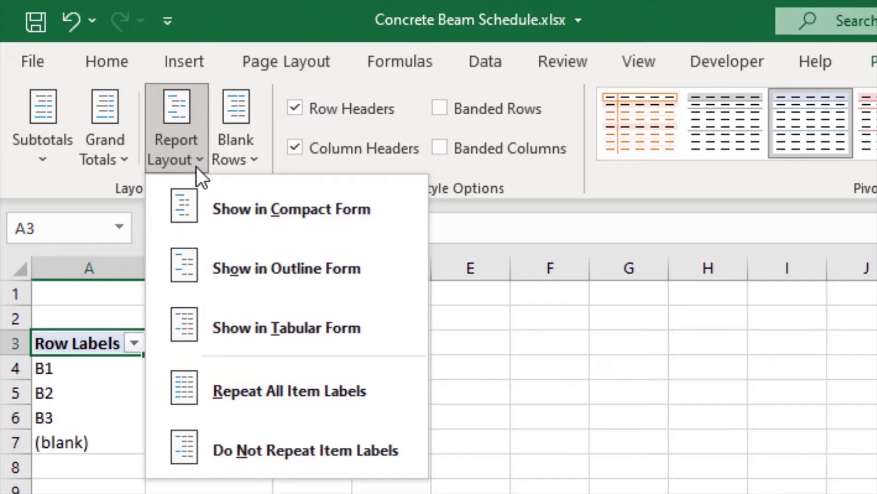
{"action": "left_click", "coordinate": [251, 316]}
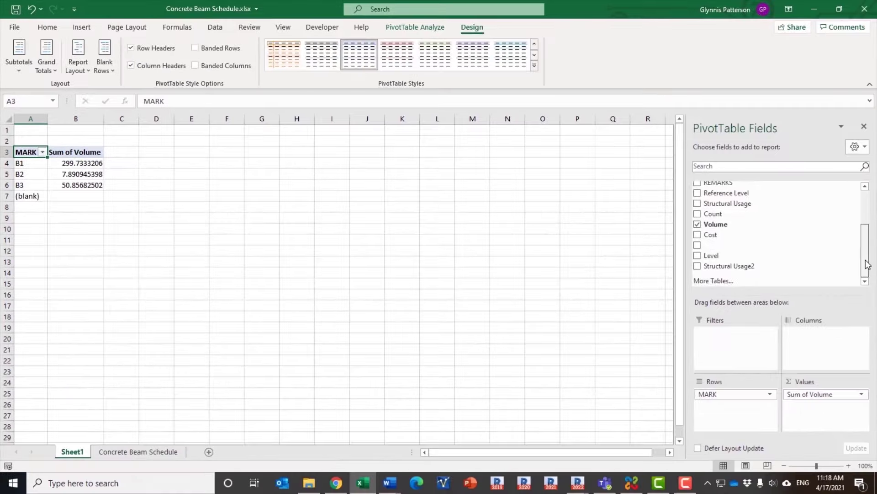
- Add W, D, Bottom Bars, Top Bars and Structural Usage as row fields below MARK, in that order
{"action": "scroll", "coordinate": [867, 264], "scroll_direction": "up", "scroll_amount": 3}
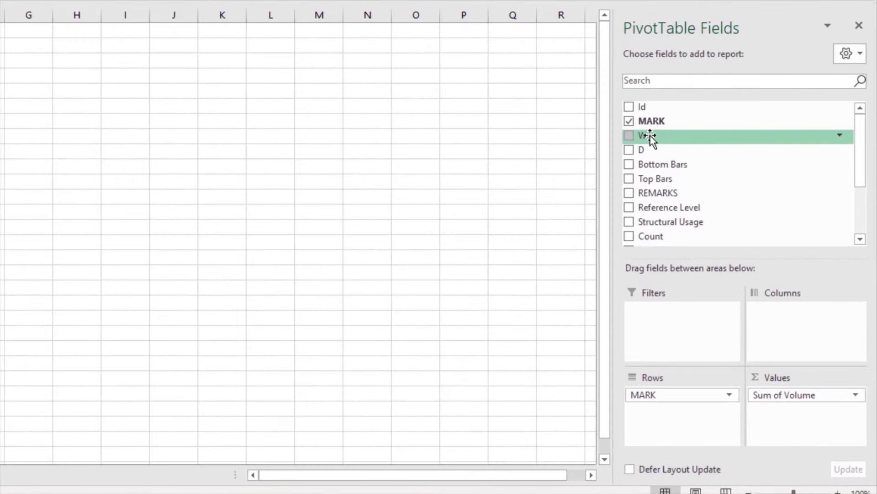
{"action": "left_click_drag", "start_coordinate": [649, 135], "coordinate": [651, 151]}
{"action": "left_click_drag", "start_coordinate": [670, 406], "coordinate": [670, 407]}
{"action": "left_click_drag", "start_coordinate": [649, 152], "coordinate": [673, 415]}
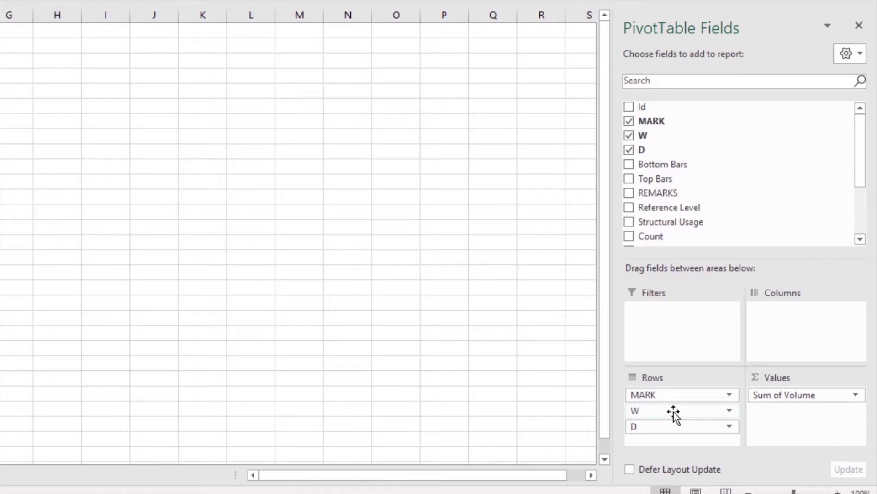
{"action": "left_click_drag", "start_coordinate": [663, 165], "coordinate": [673, 432]}
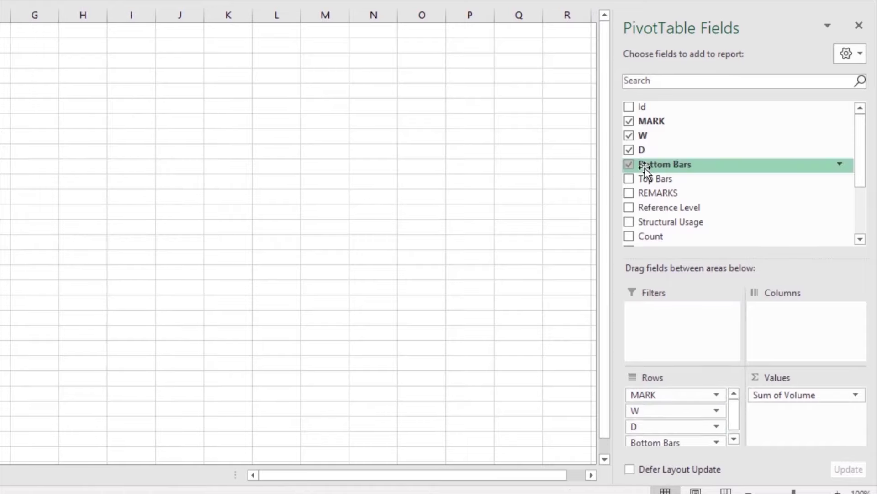
{"action": "left_click_drag", "start_coordinate": [649, 180], "coordinate": [661, 447]}
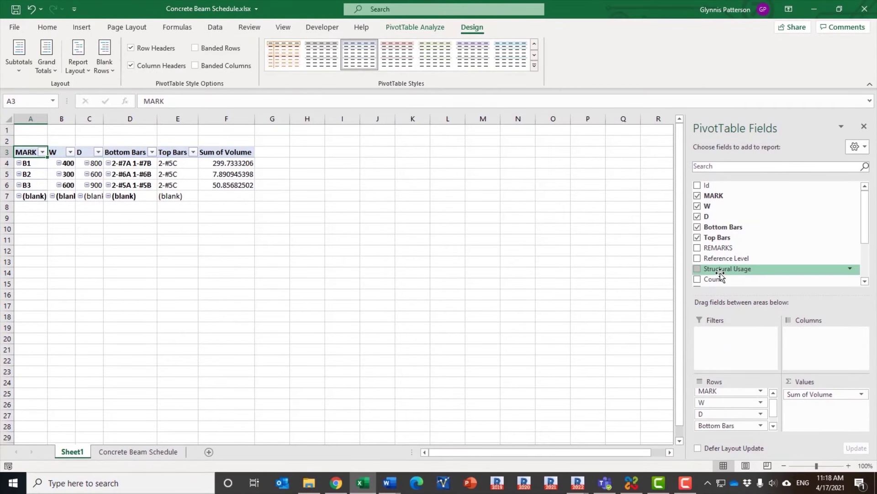
{"action": "left_click_drag", "start_coordinate": [717, 271], "coordinate": [726, 434]}
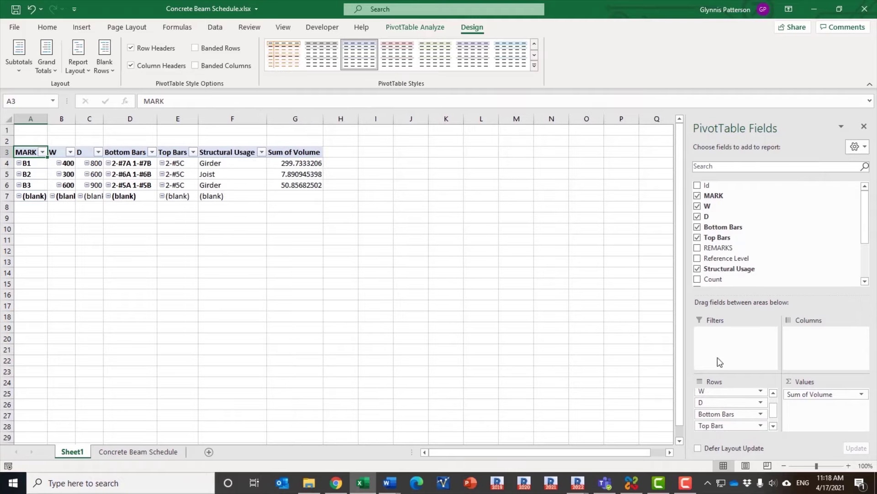
- Add Count above Volume and Cost below Volume as PivotTable value fields
{"action": "left_click_drag", "start_coordinate": [709, 281], "coordinate": [809, 394]}
{"action": "scroll", "coordinate": [850, 256], "scroll_direction": "down", "scroll_amount": 2}
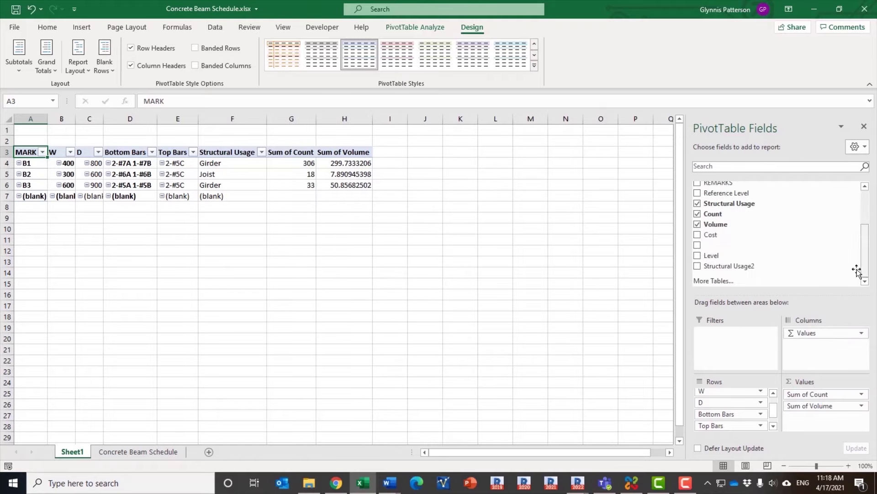
{"action": "left_click_drag", "start_coordinate": [716, 239], "coordinate": [821, 406]}
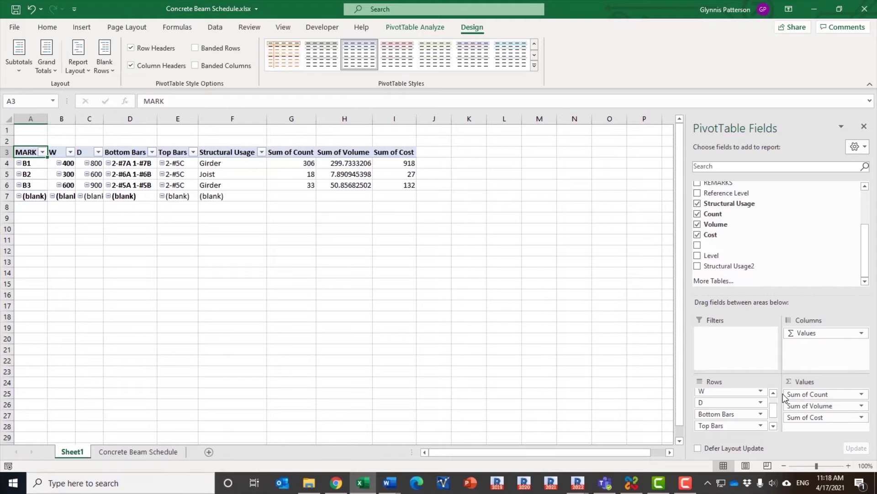
- Summarize the Cost value field by Average and format it as Currency with the $ symbol and 2 decimal places
{"action": "left_click", "coordinate": [862, 418]}
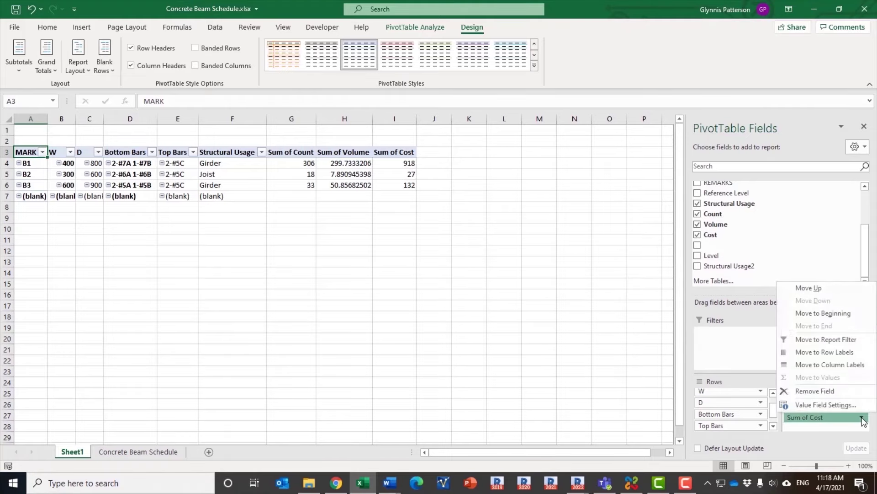
{"action": "left_click", "coordinate": [850, 407]}
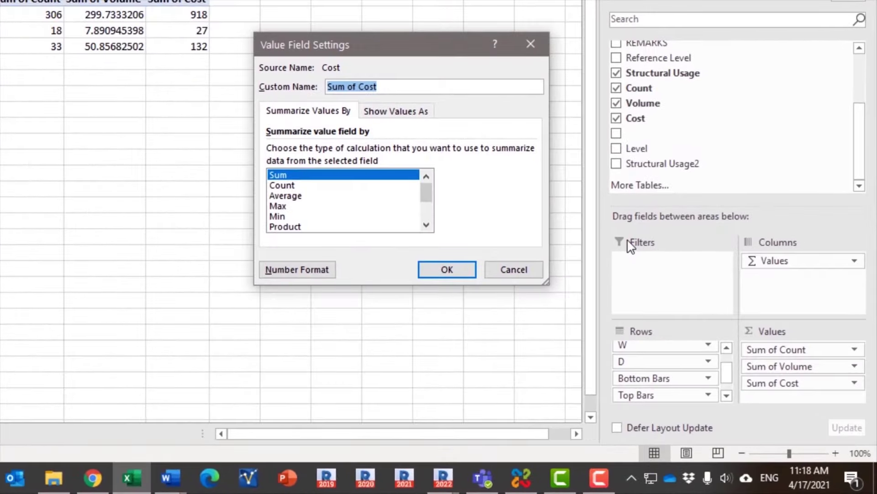
{"action": "left_click", "coordinate": [287, 197]}
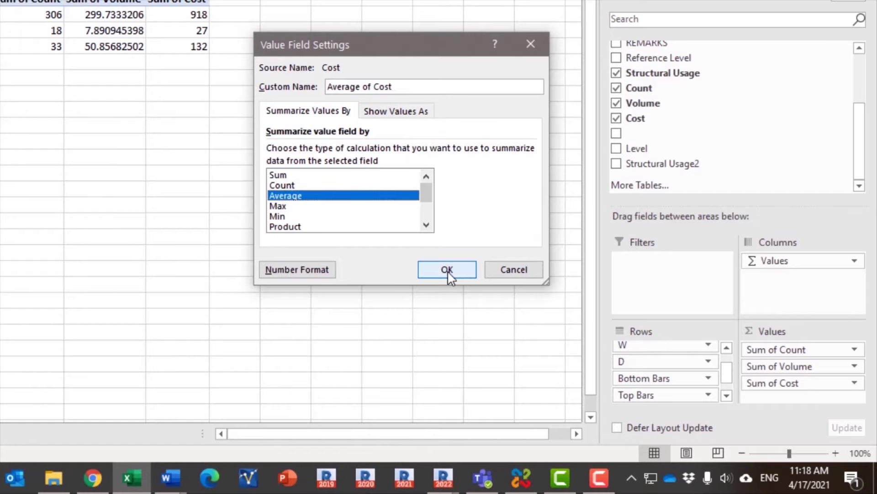
{"action": "left_click", "coordinate": [318, 270]}
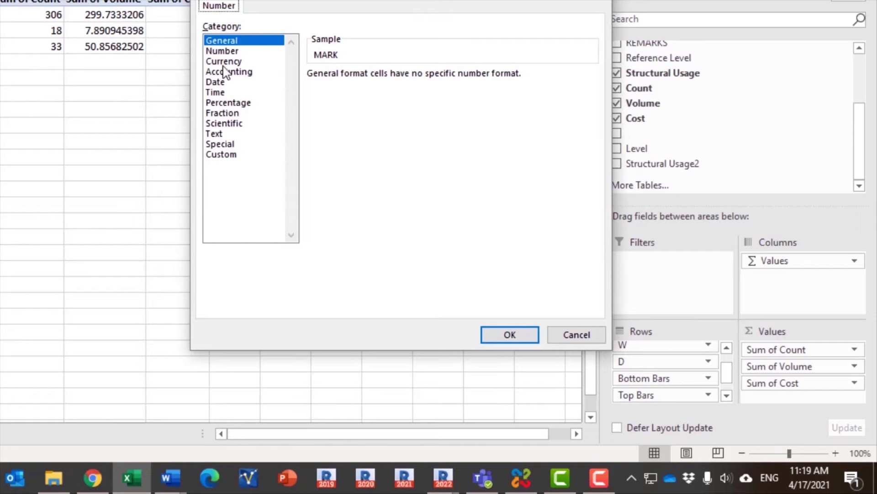
{"action": "left_click", "coordinate": [223, 61]}
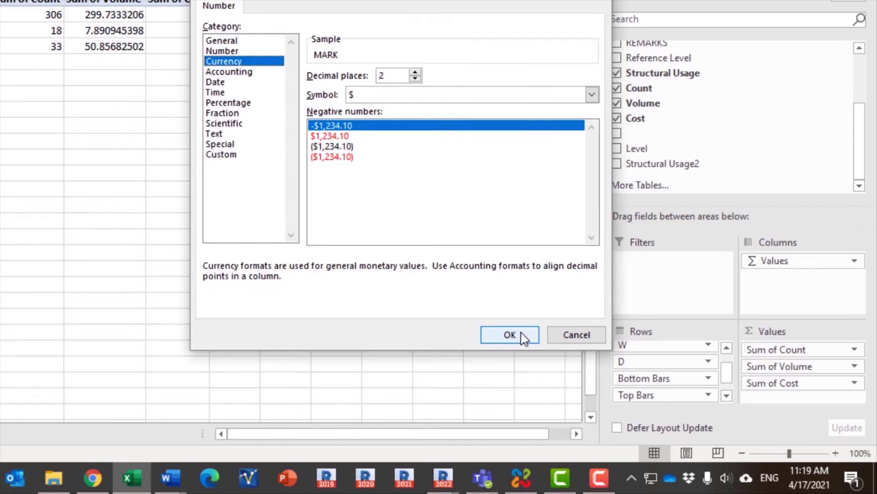
{"action": "left_click", "coordinate": [509, 335]}
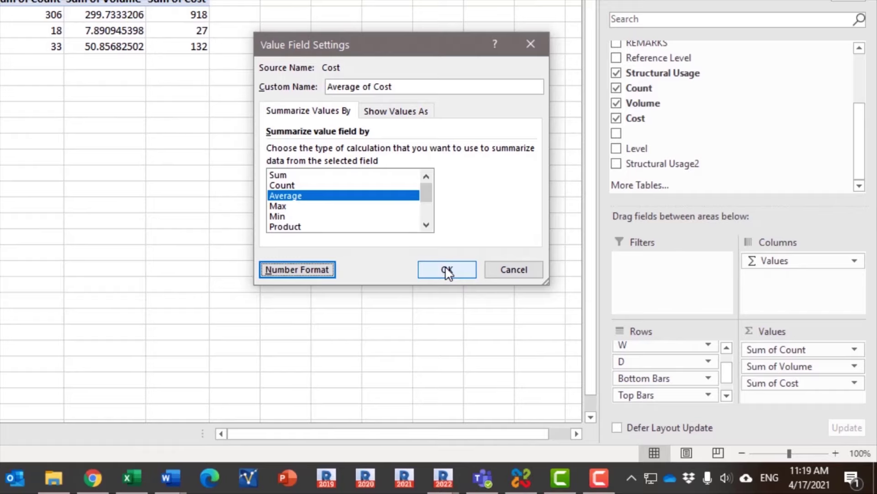
{"action": "left_click", "coordinate": [447, 272]}
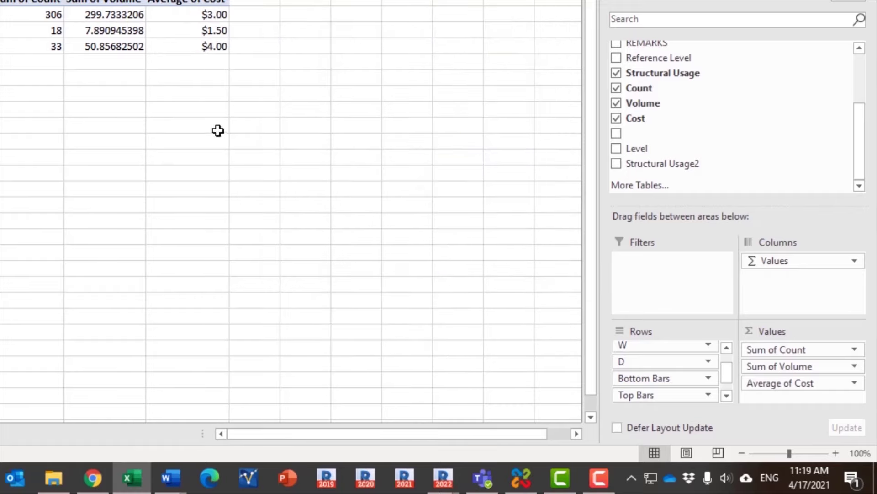
- Format the Sum of Volume value field as Number with 2 decimal places
{"action": "left_click", "coordinate": [854, 365]}
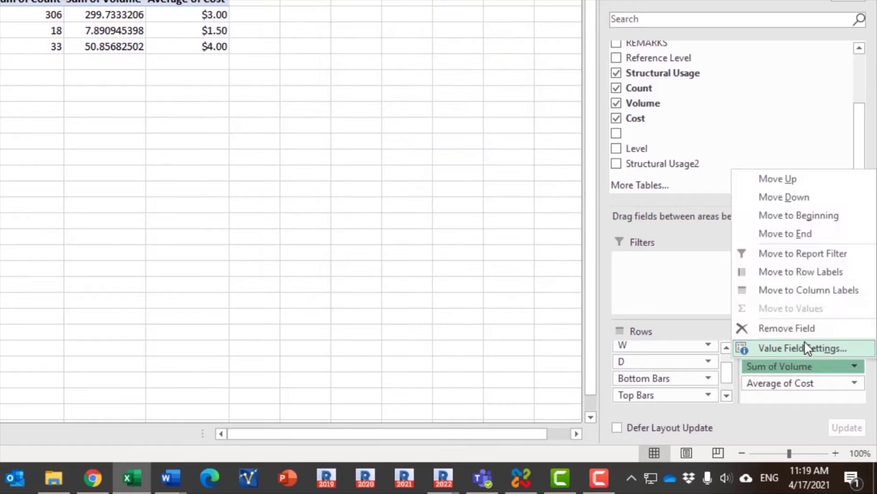
{"action": "left_click", "coordinate": [802, 347]}
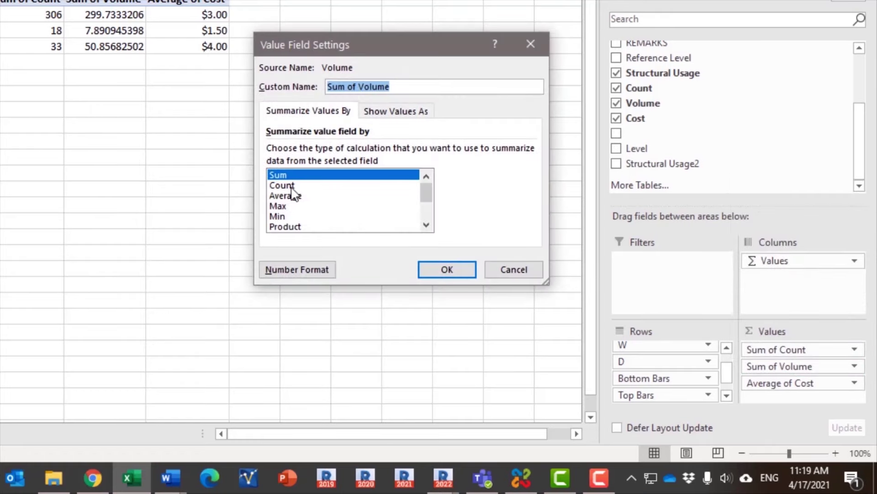
{"action": "left_click", "coordinate": [296, 269]}
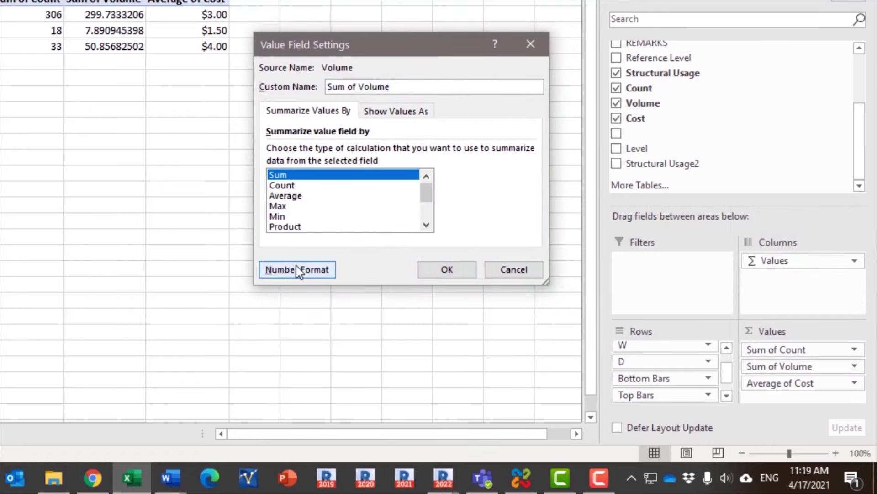
{"action": "left_click", "coordinate": [221, 50]}
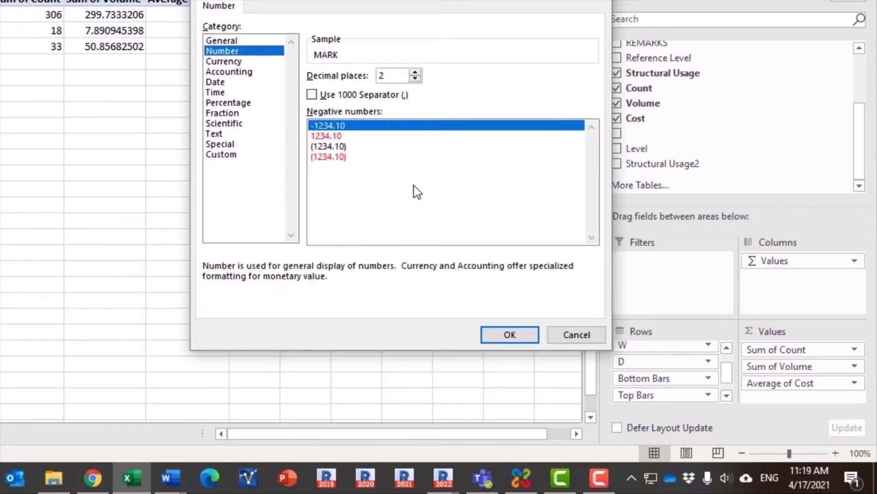
{"action": "left_click", "coordinate": [507, 334]}
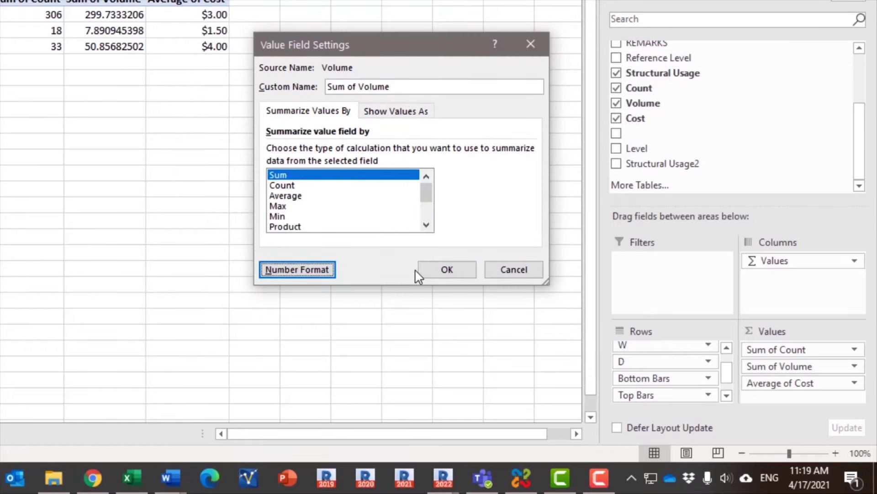
{"action": "left_click", "coordinate": [435, 272]}
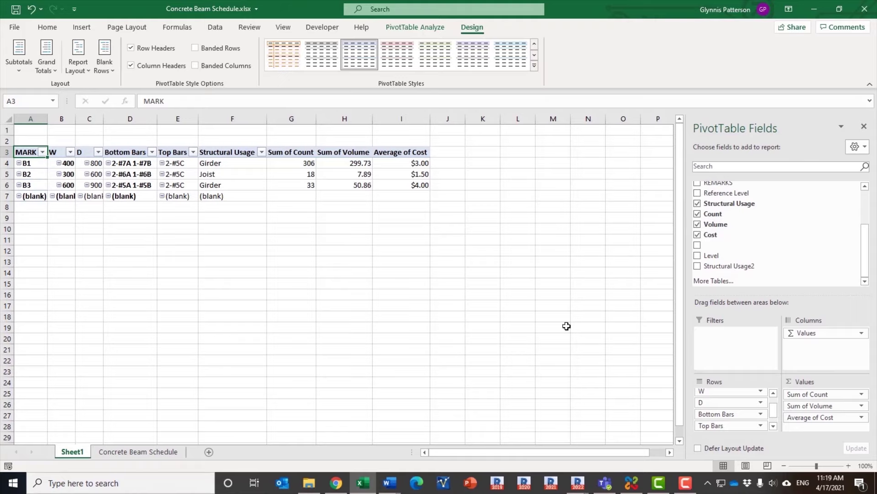
- Insert a PivotTable calculated field named Total with the formula =(Volume*Cost)/Count
{"action": "left_click", "coordinate": [413, 30]}
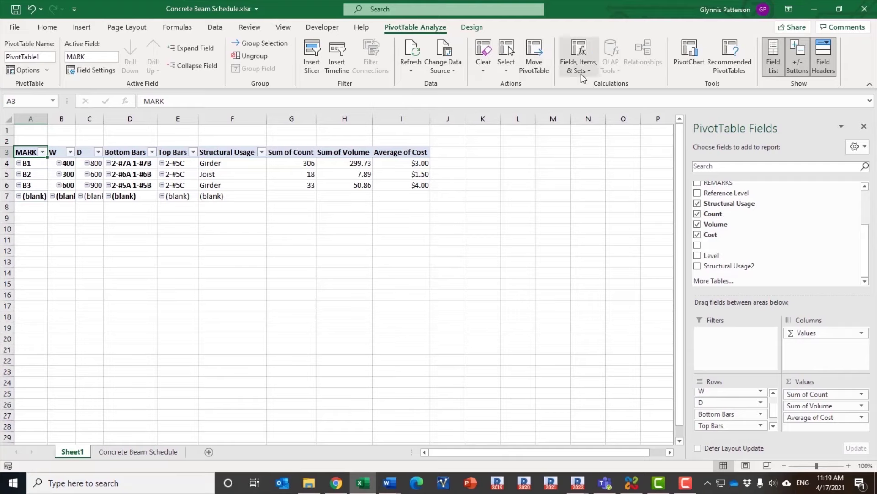
{"action": "left_click", "coordinate": [581, 73]}
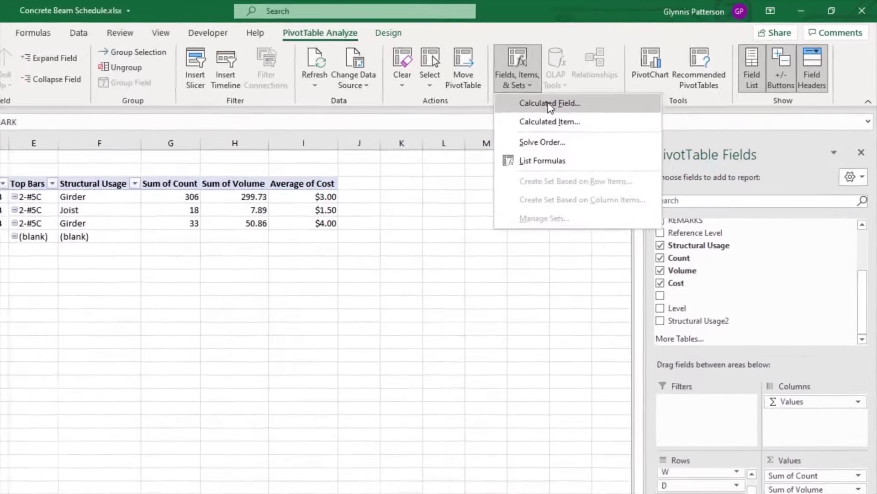
{"action": "left_click", "coordinate": [606, 85]}
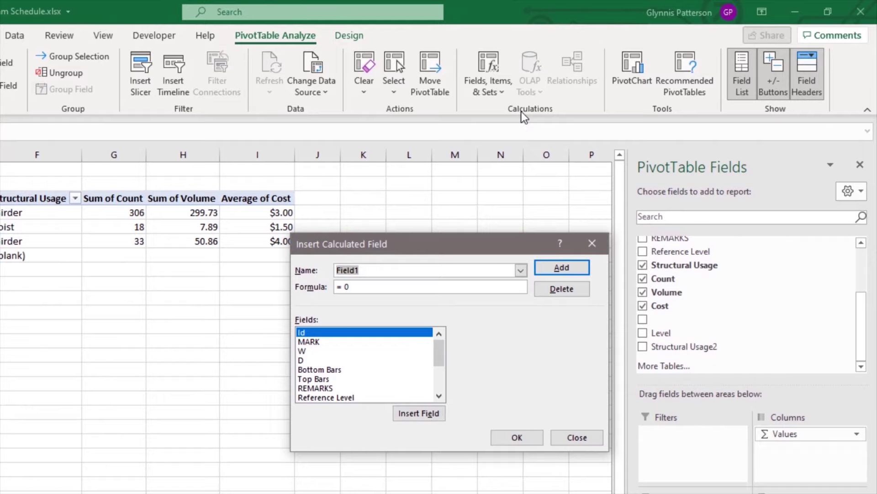
{"action": "type", "text": "Total"}
{"action": "key", "text": "Tab"}
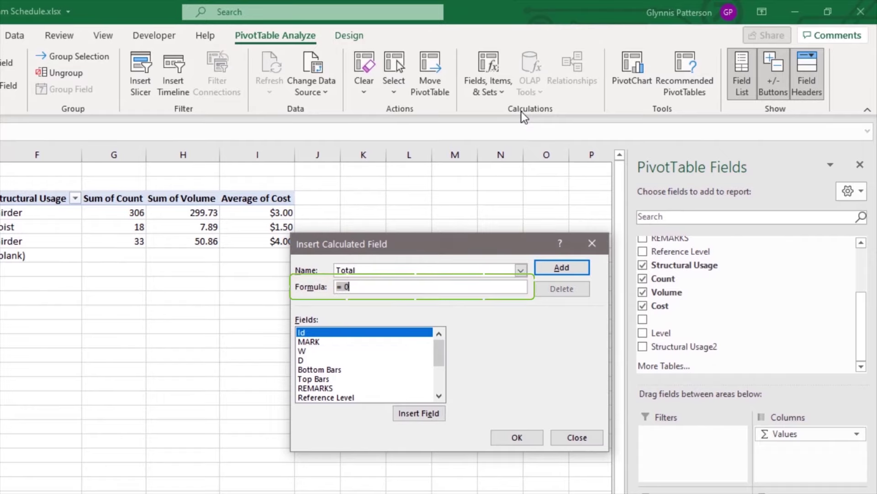
{"action": "type", "text": "=(Volume*Cost)"}
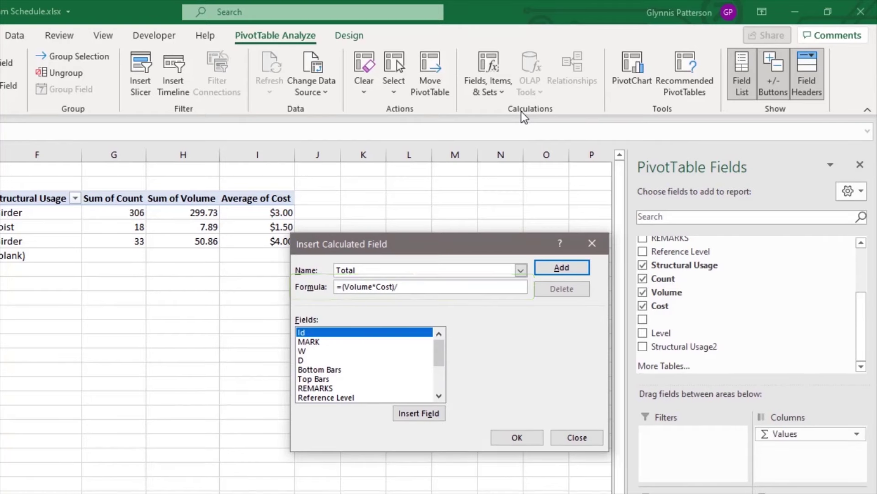
{"action": "type", "text": "/Count"}
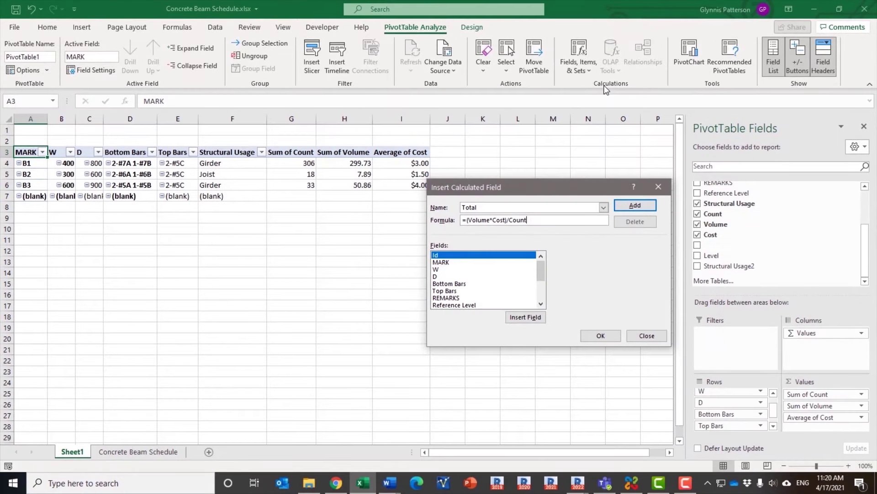
{"action": "left_click", "coordinate": [604, 336]}
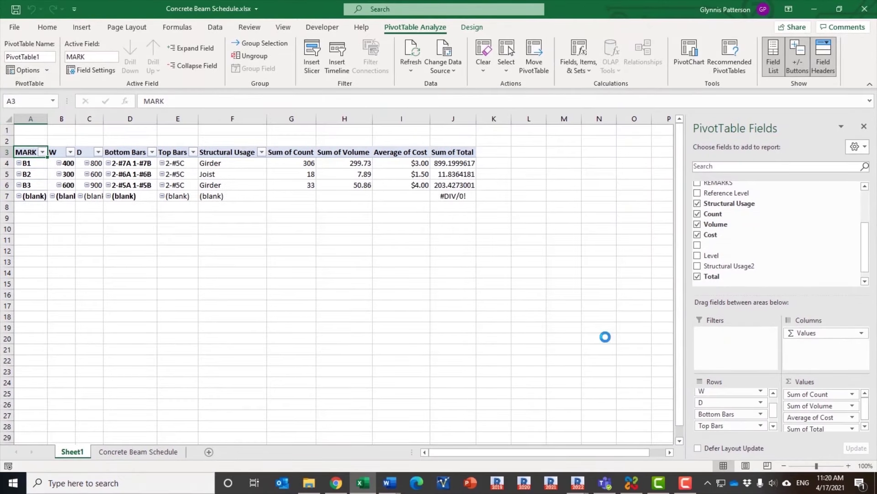
- Format the Sum of Total value field as Currency
{"action": "left_click", "coordinate": [853, 428]}
{"action": "left_click", "coordinate": [835, 415]}
{"action": "left_click", "coordinate": [486, 336]}
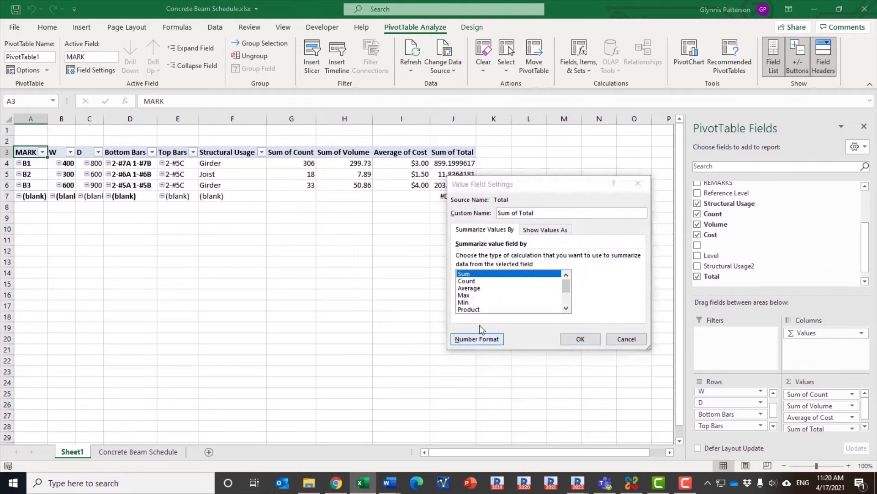
{"action": "left_click", "coordinate": [426, 195]}
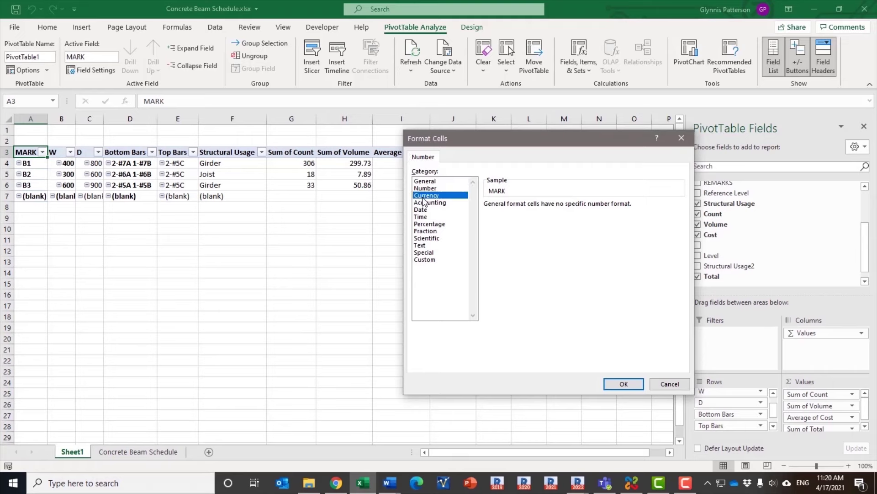
{"action": "left_click", "coordinate": [634, 385]}
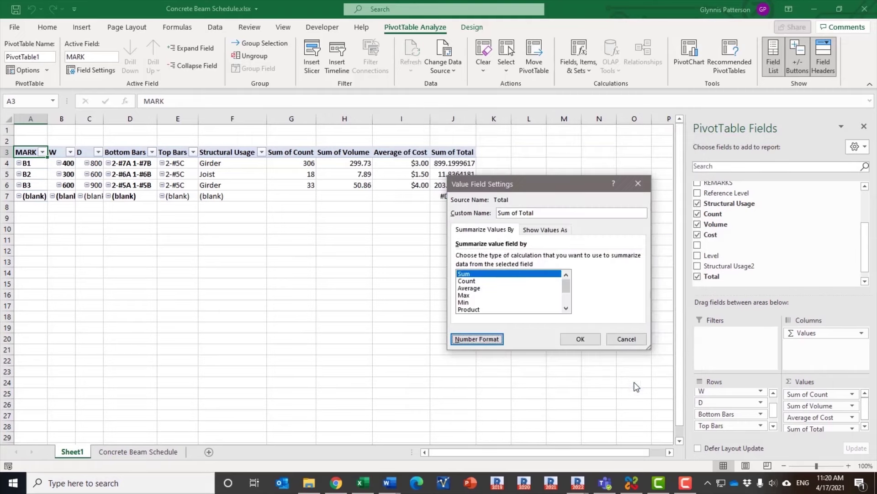
{"action": "left_click", "coordinate": [580, 338]}
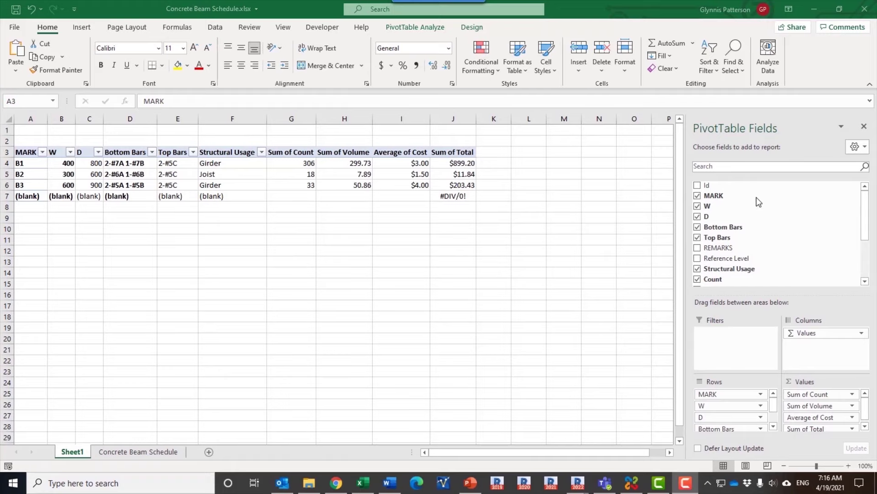
- Apply a label filter to the MARK field to show items whose label does not equal (blank)
{"action": "left_click", "coordinate": [851, 195]}
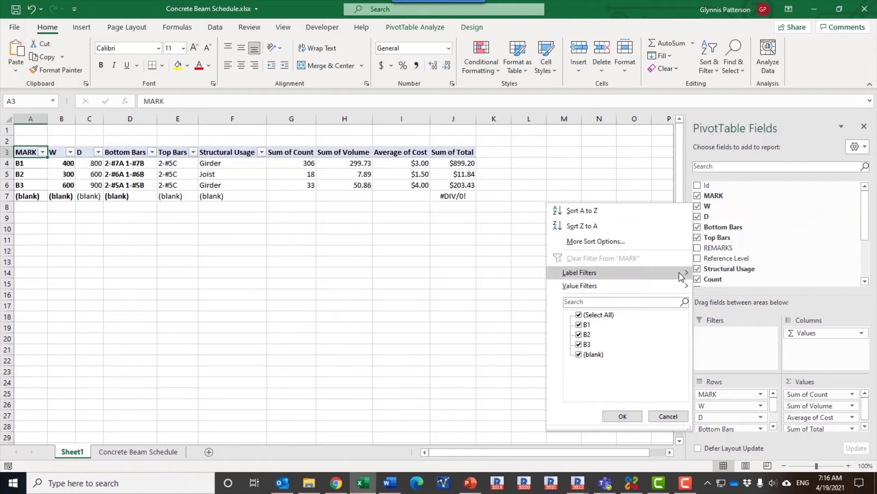
{"action": "mouse_move", "coordinate": [679, 273]}
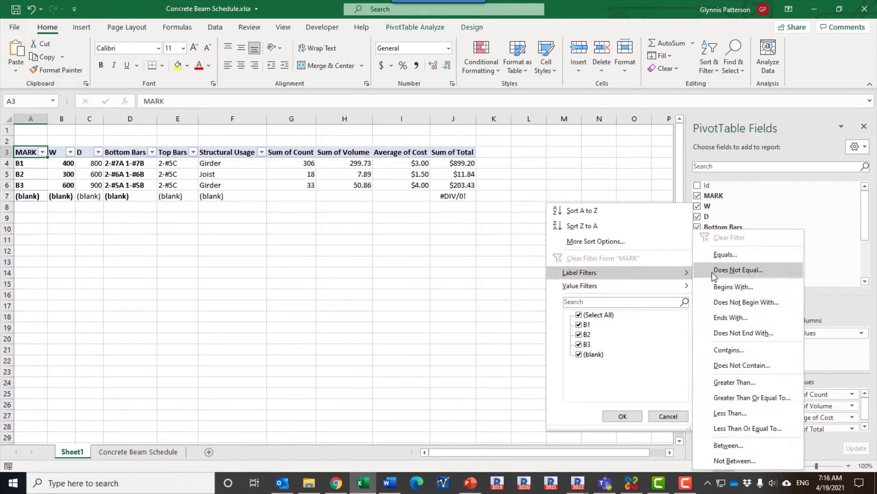
{"action": "left_click", "coordinate": [732, 270]}
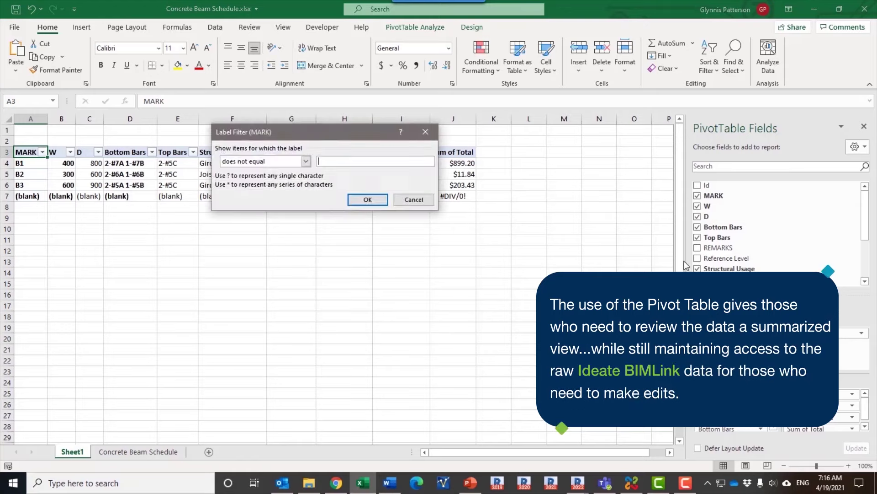
{"action": "type", "text": "("}
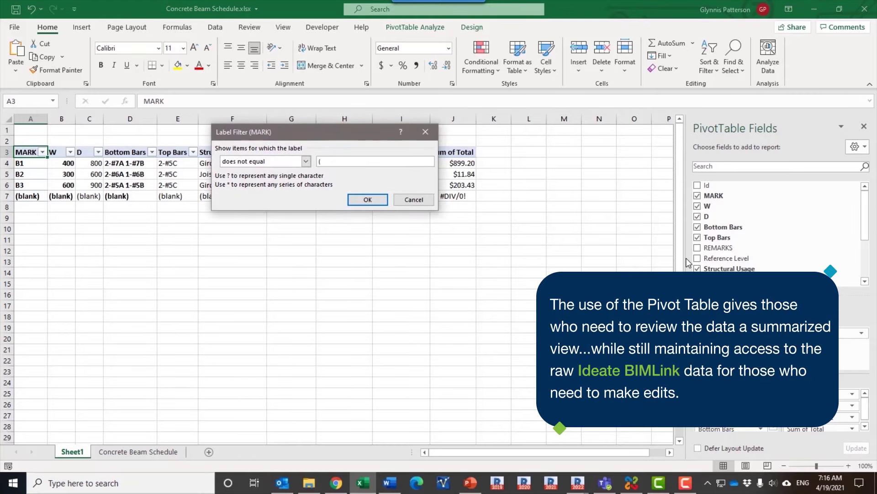
{"action": "type", "text": "blank)"}
{"action": "left_click", "coordinate": [368, 199]}
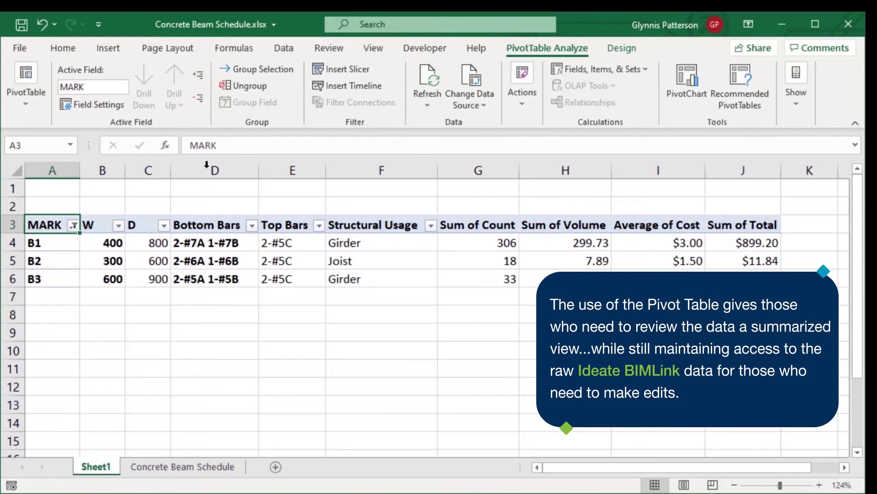